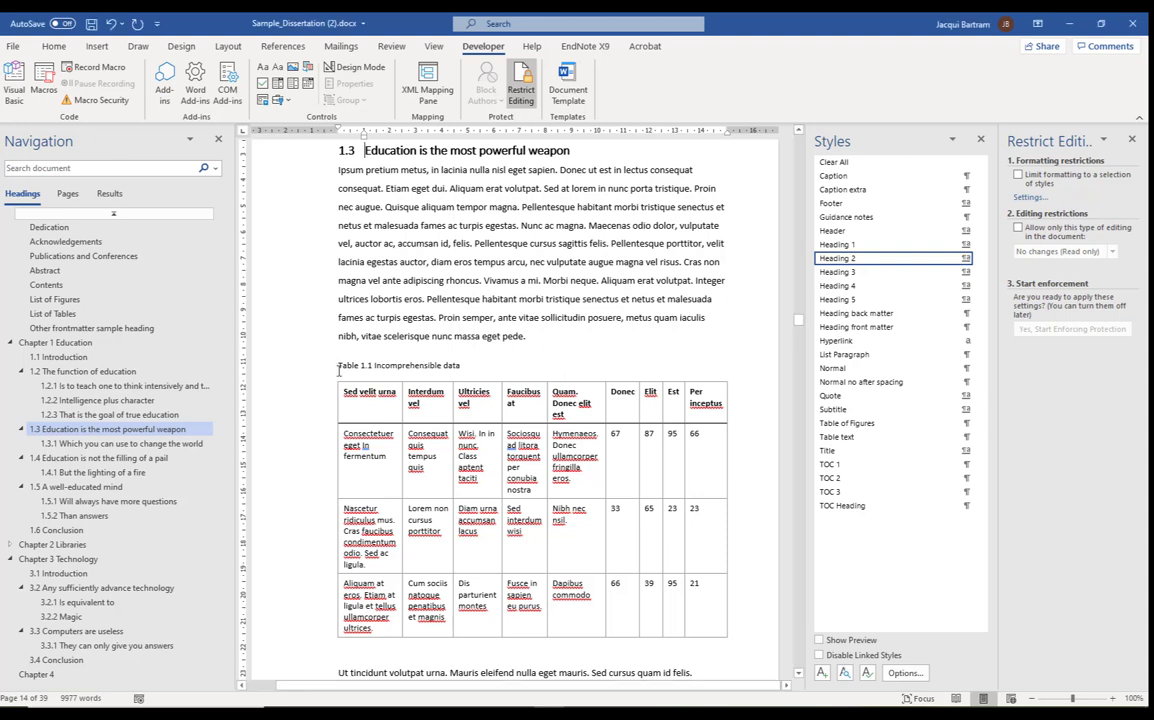
Step: Insert a Next Page section break directly before the Table 1.1 caption
left_click(338, 366)
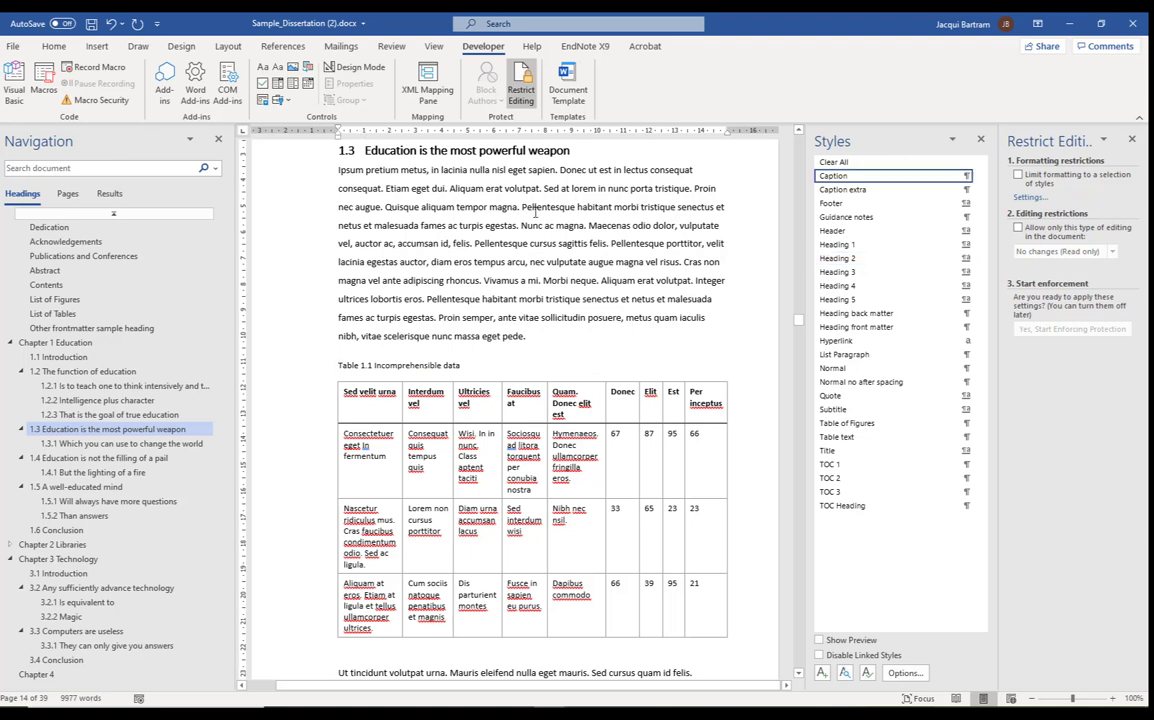
left_click(226, 47)
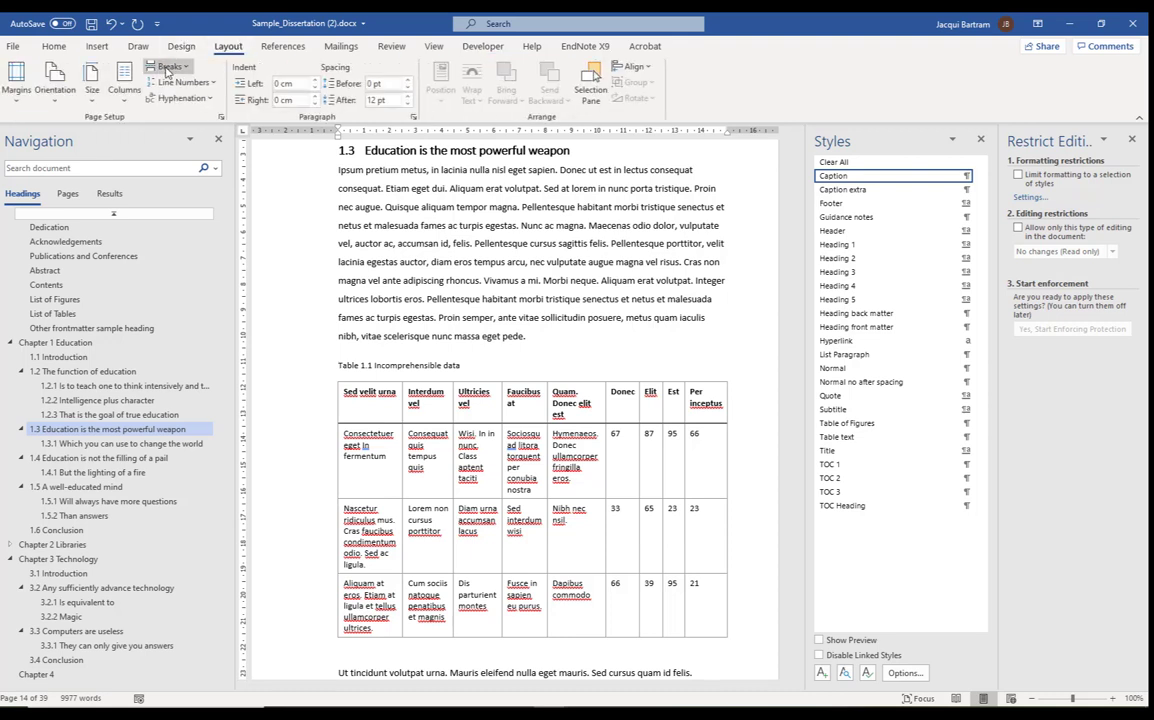
left_click(182, 68)
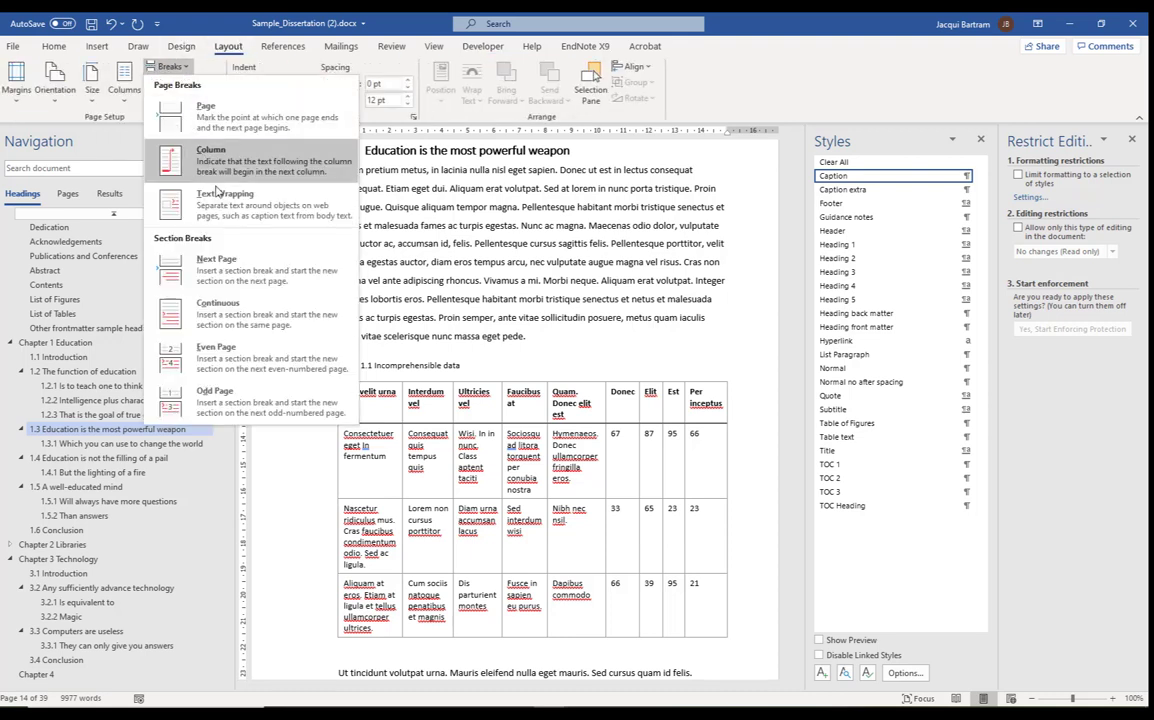
left_click(285, 280)
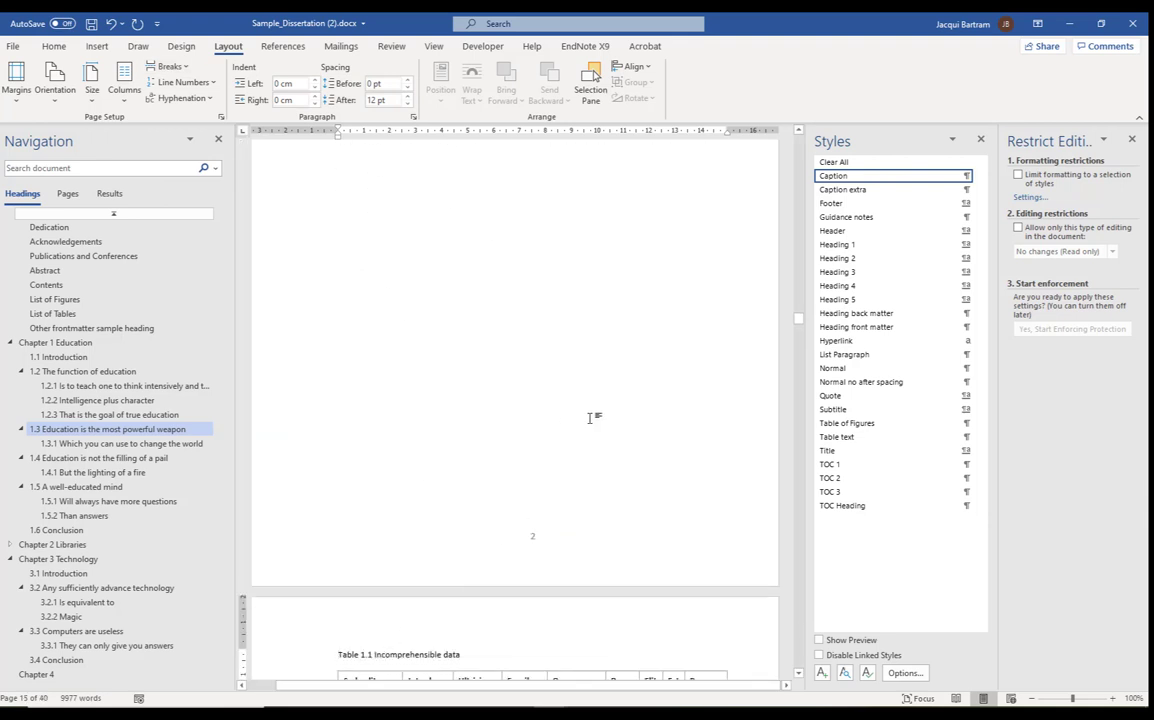
scroll(590, 419, "down", 5)
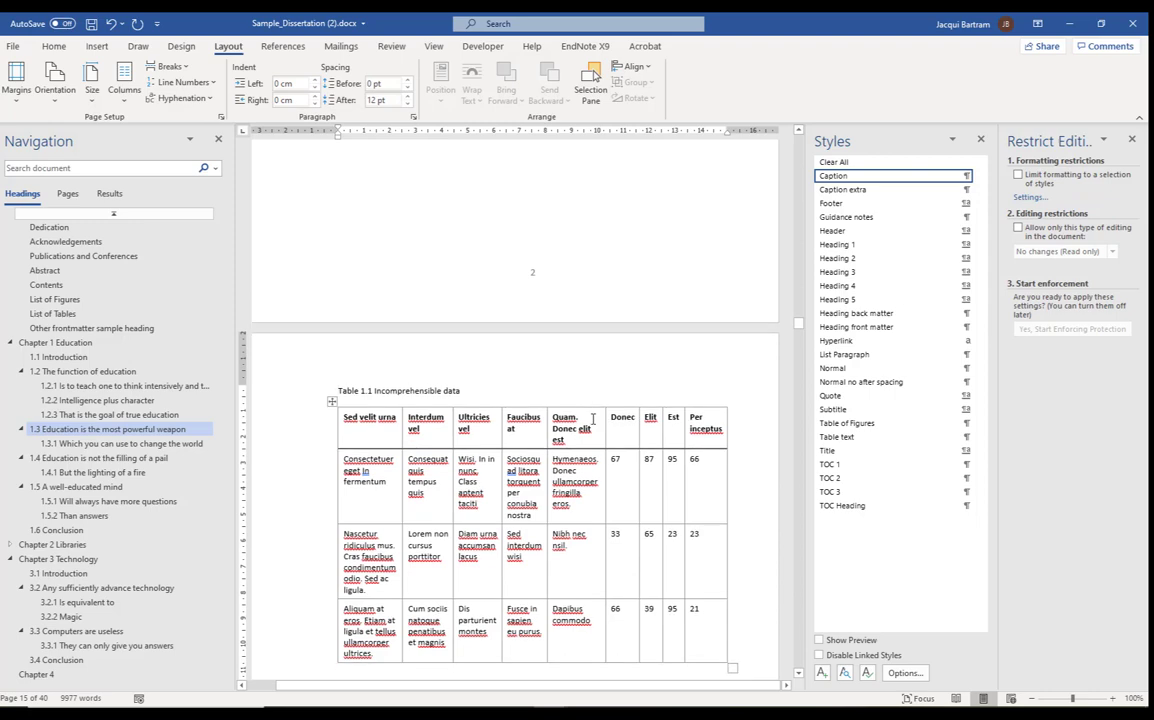
scroll(592, 419, "down", 3)
scroll(592, 419, "down", 2)
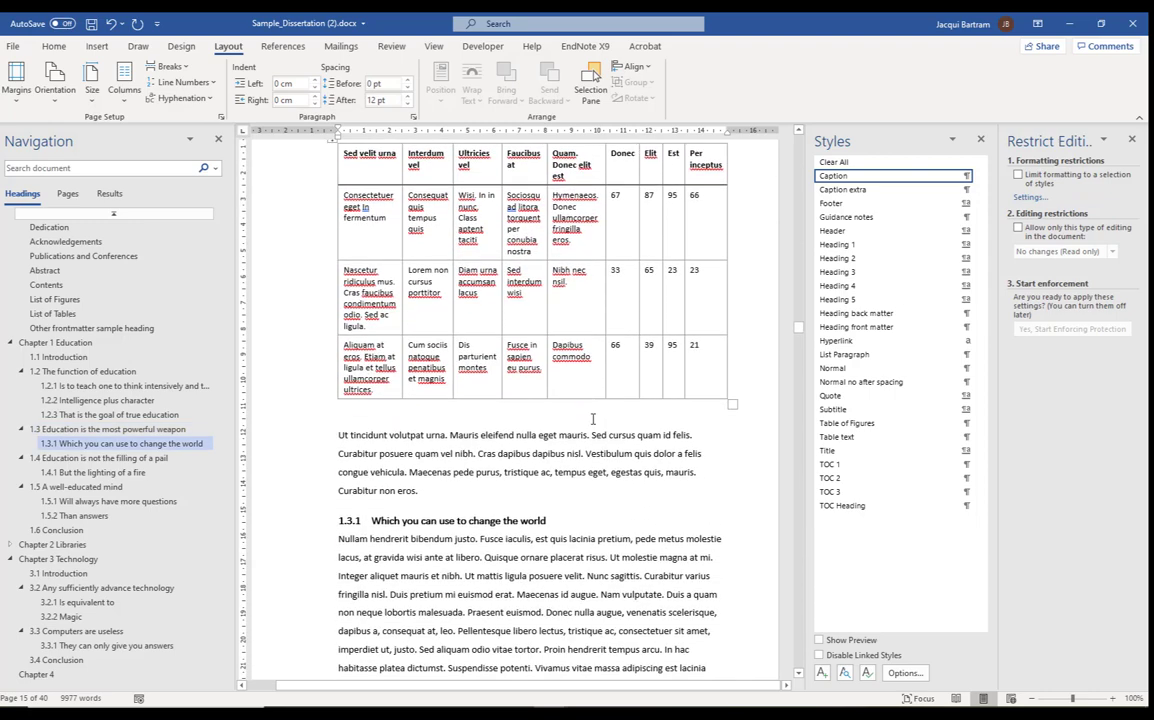
Step: Insert a Next Page section break at the start of the paragraph following Table 1.1
left_click(337, 435)
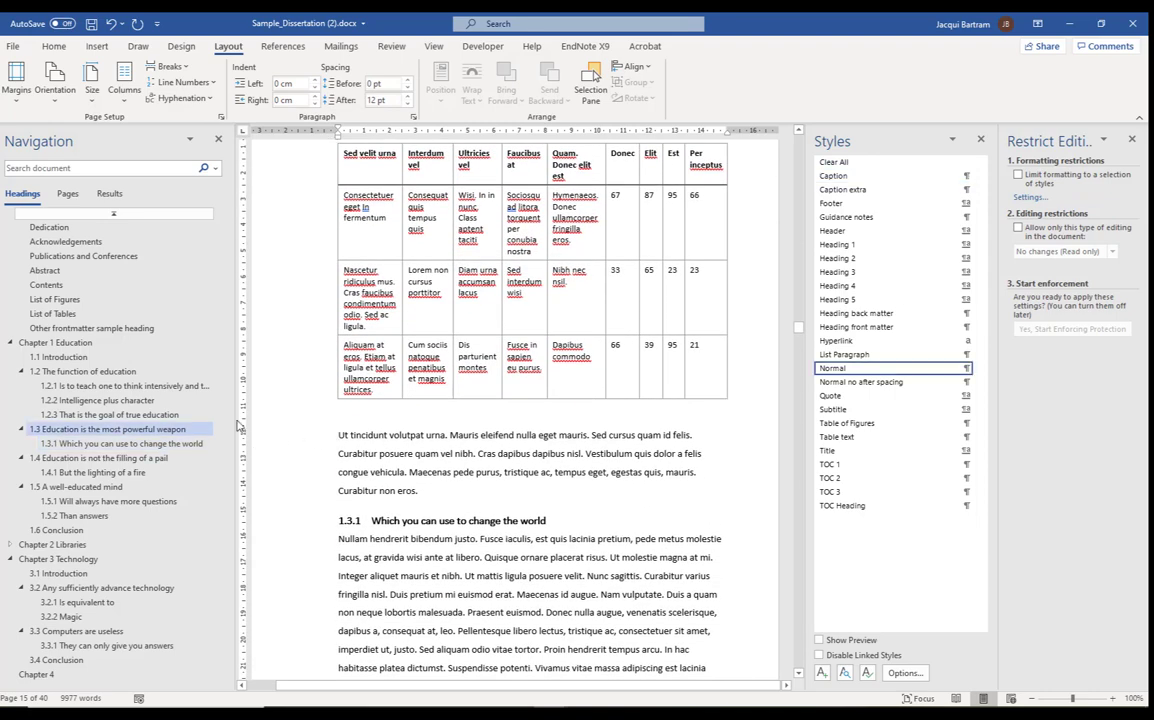
left_click(170, 66)
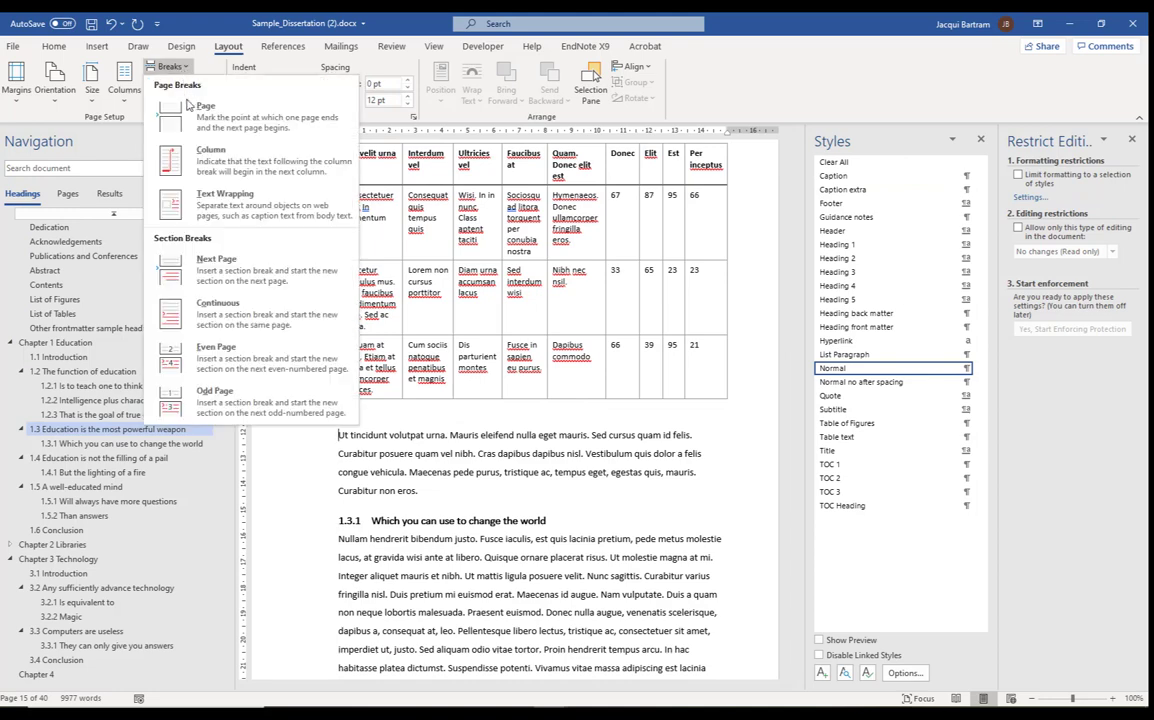
left_click(212, 252)
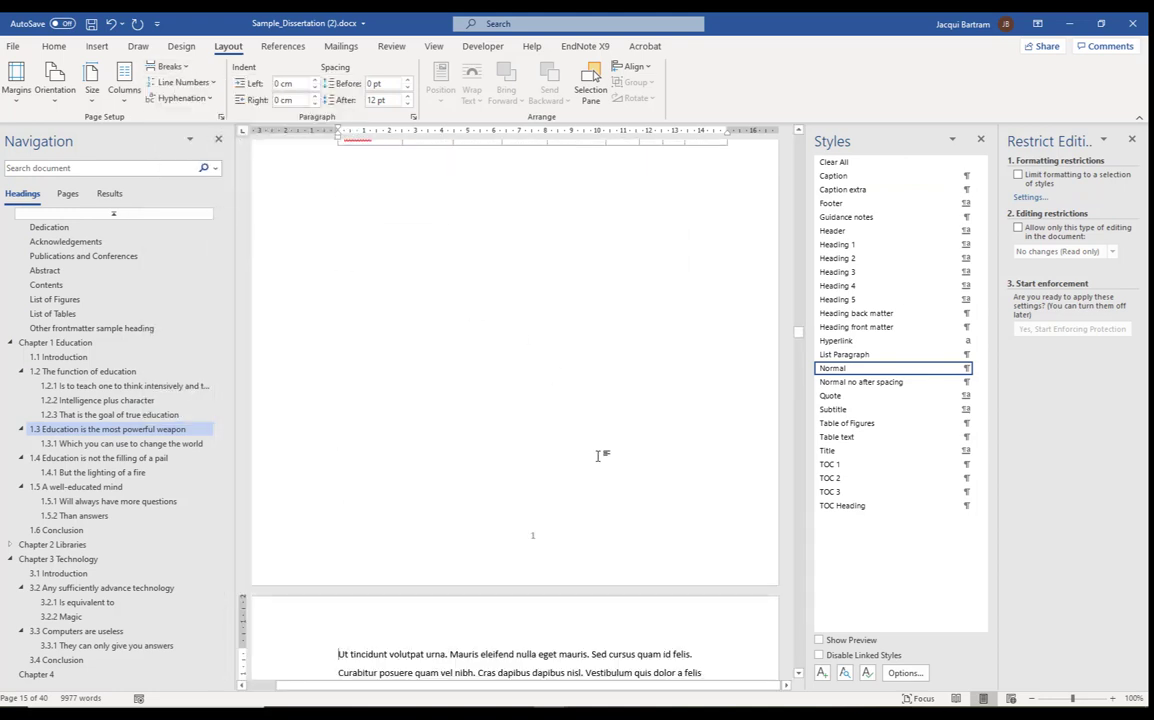
scroll(598, 456, "up", 5)
scroll(598, 456, "up", 3)
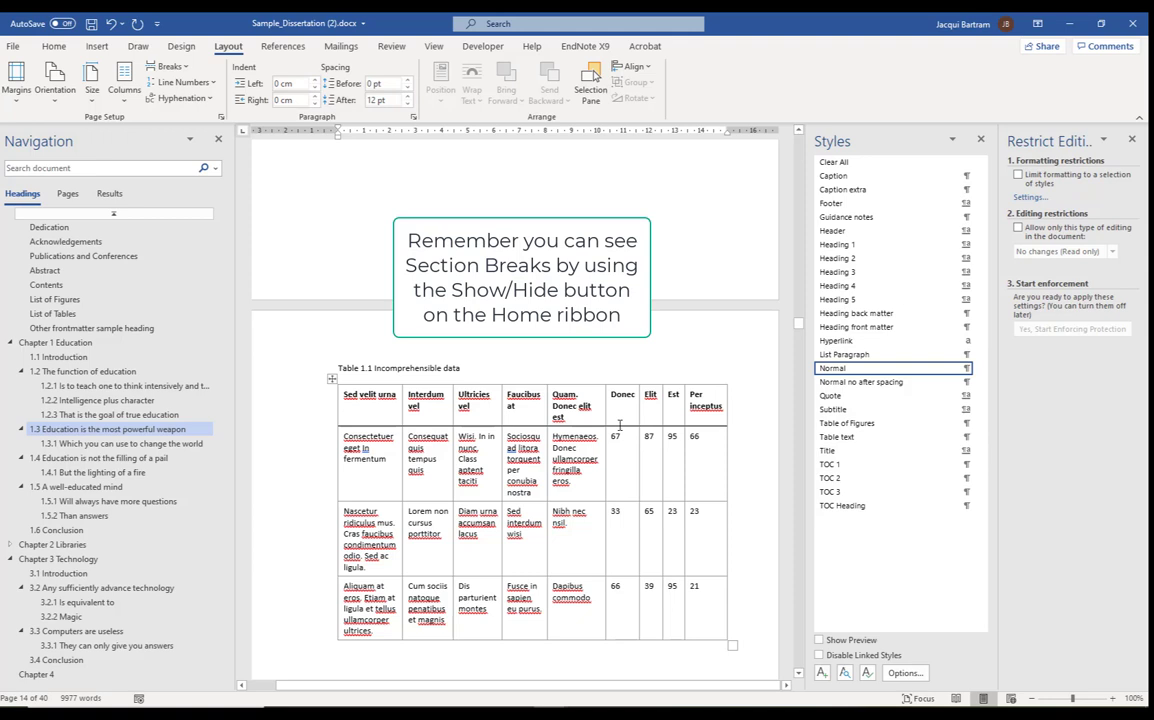
scroll(603, 301, "down", 10)
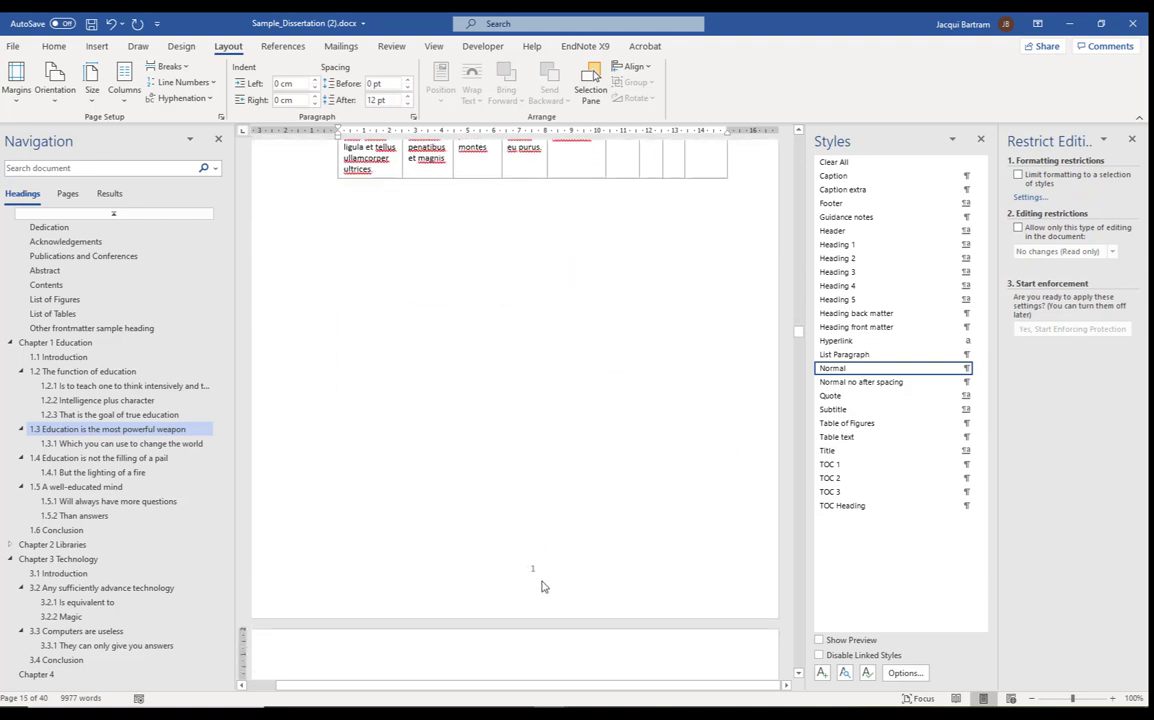
scroll(600, 552, "down", 1)
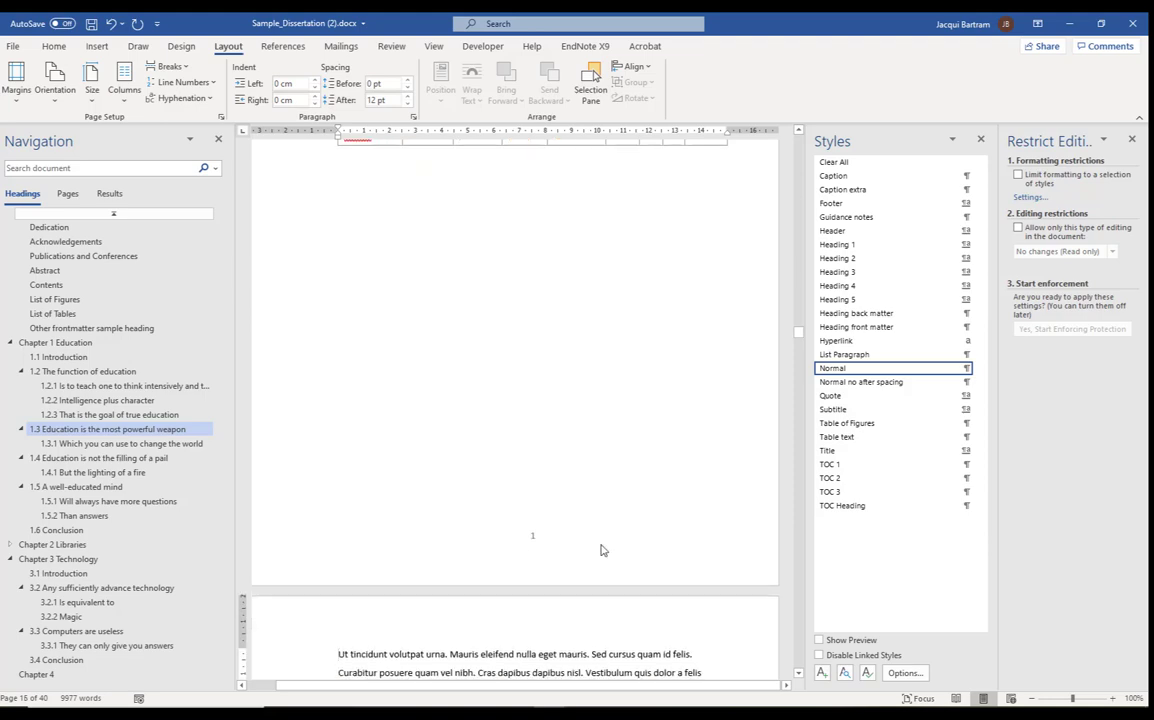
scroll(603, 545, "down", 3)
scroll(604, 543, "down", 10)
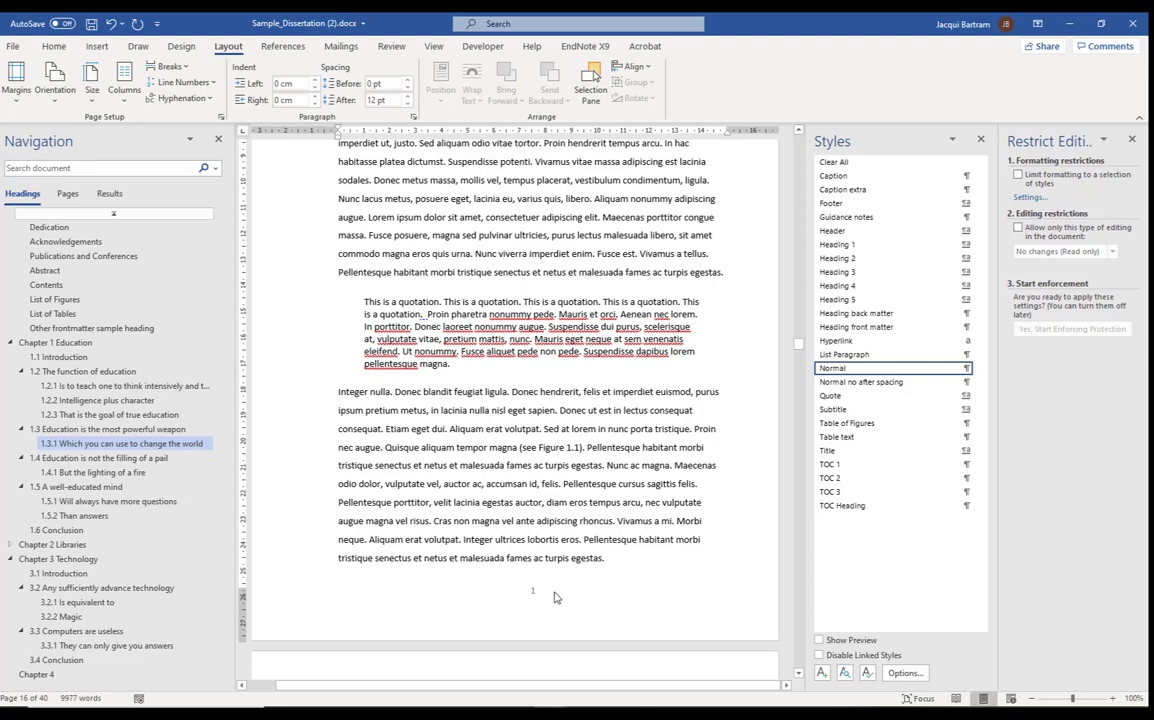
scroll(552, 590, "up", 9)
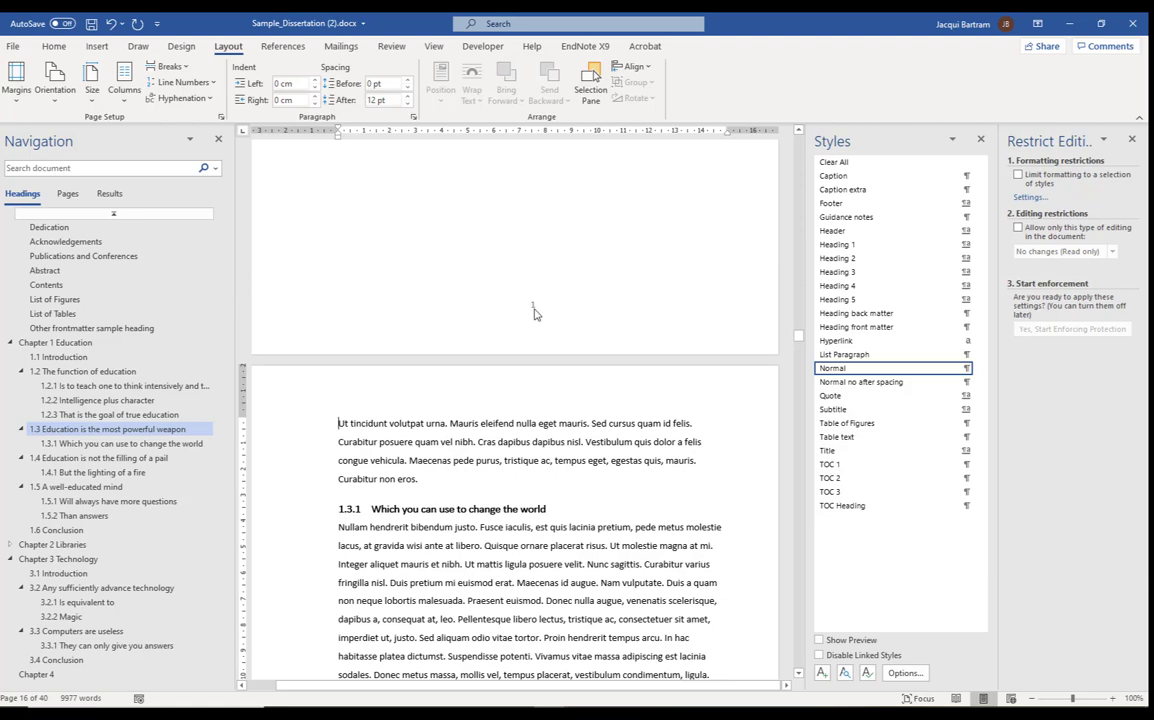
Step: Set the table page's footer number to continue from the previous section, showing 3
double_click(533, 309)
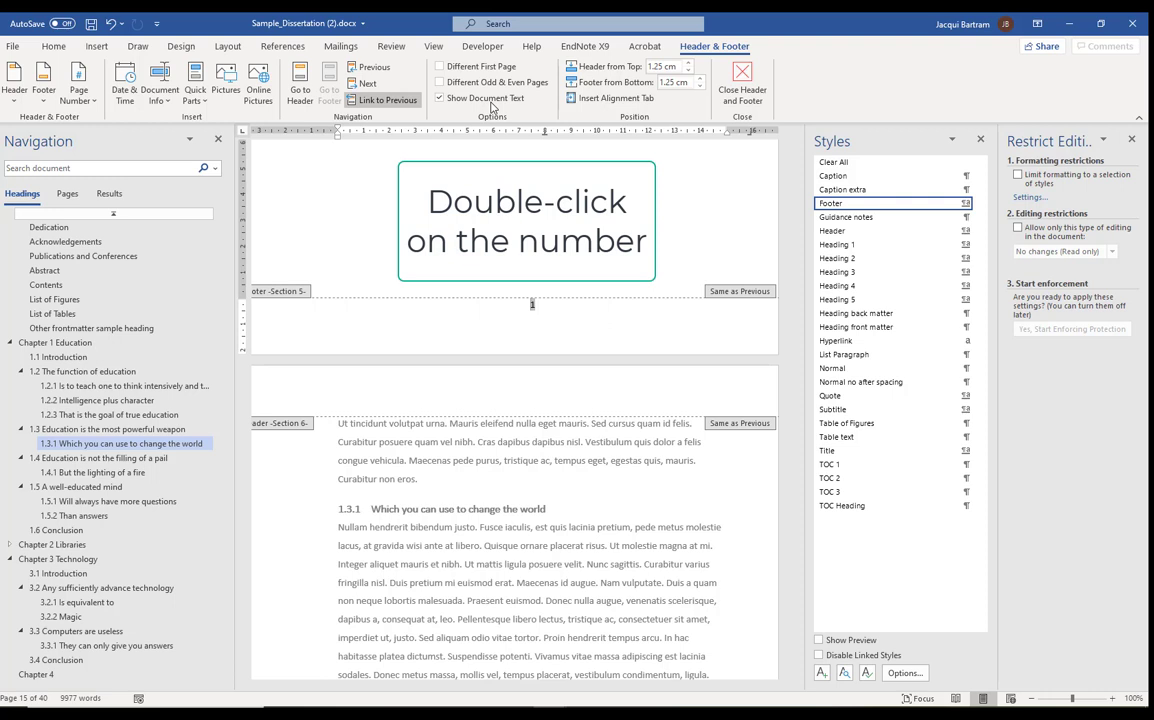
left_click(86, 100)
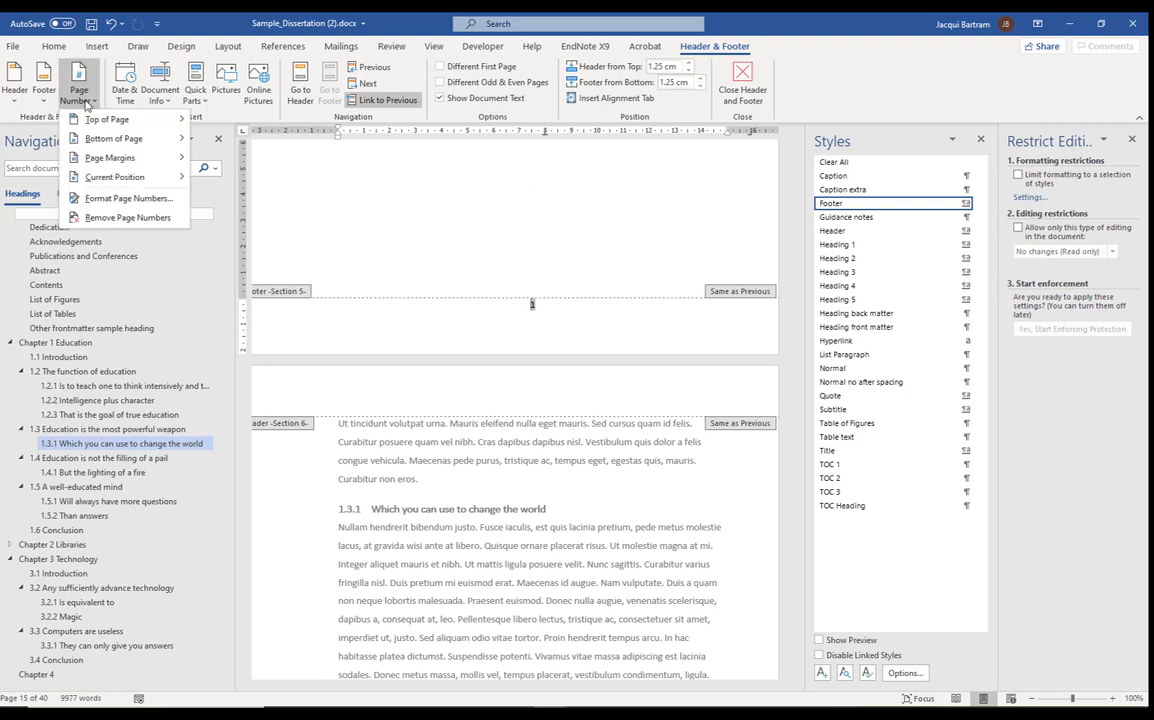
left_click(108, 198)
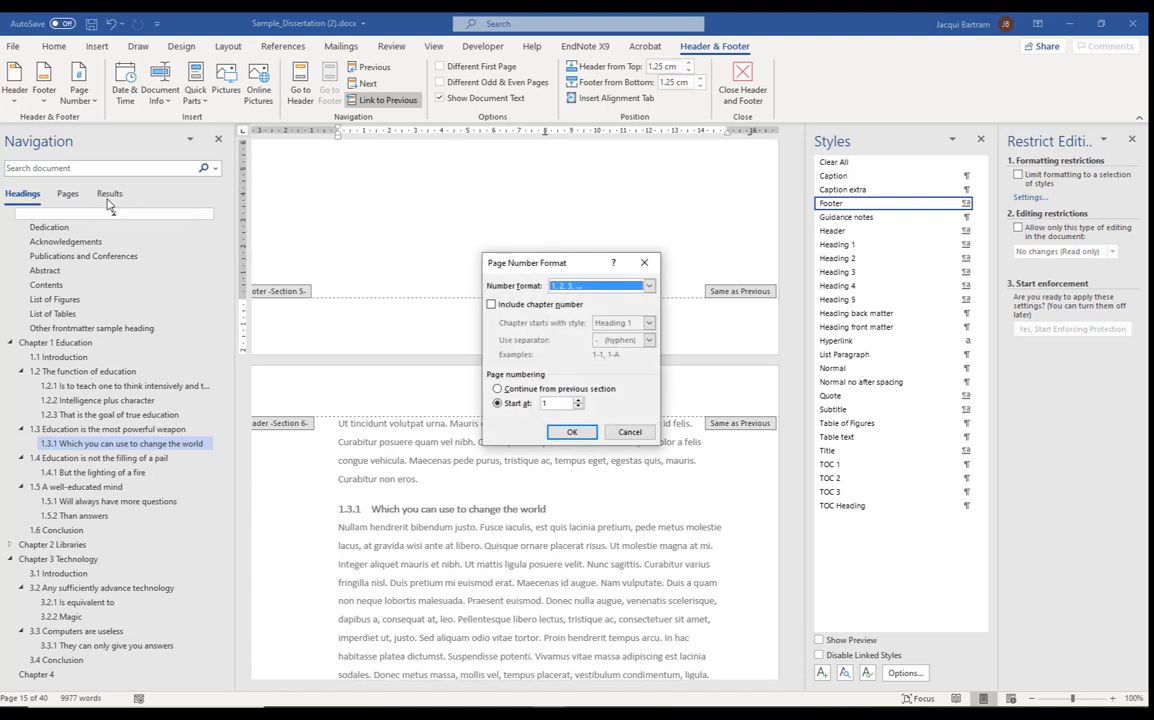
left_click(515, 393)
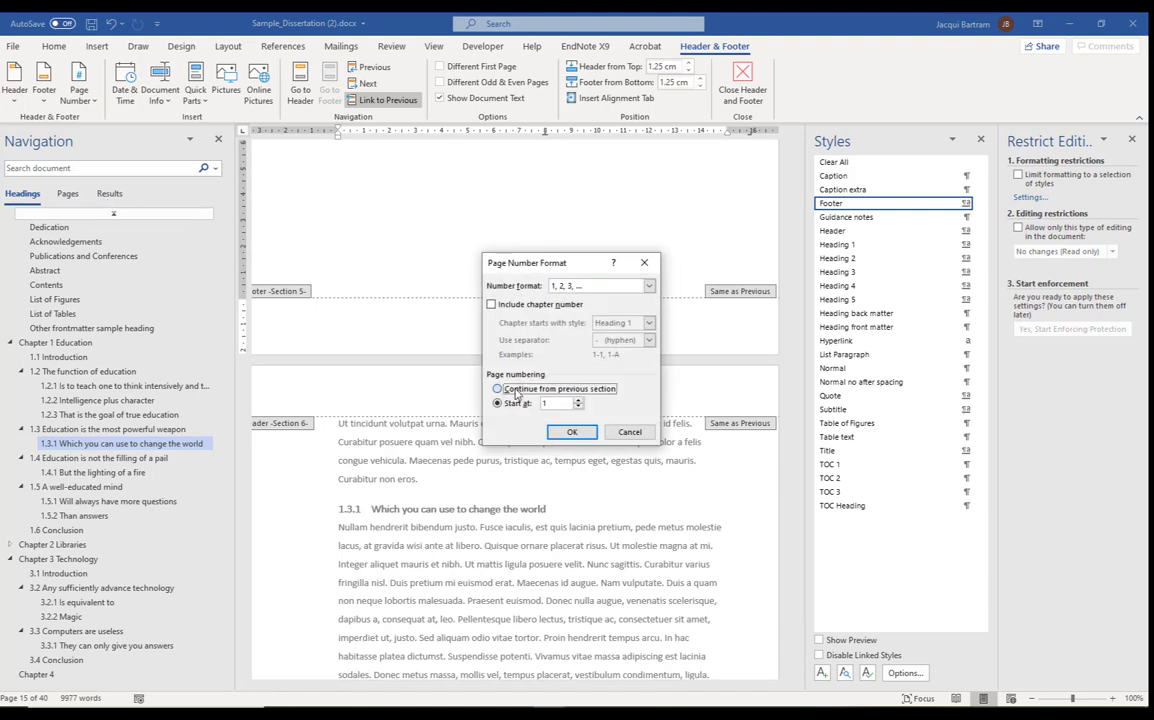
left_click(513, 391)
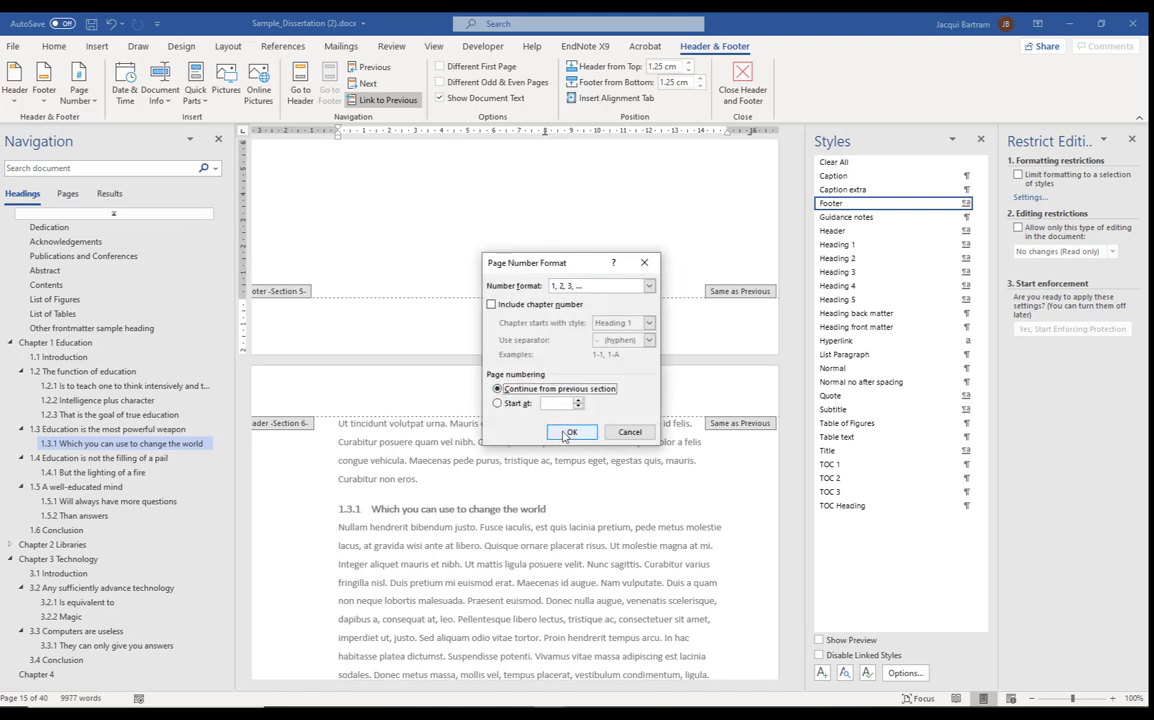
left_click(566, 434)
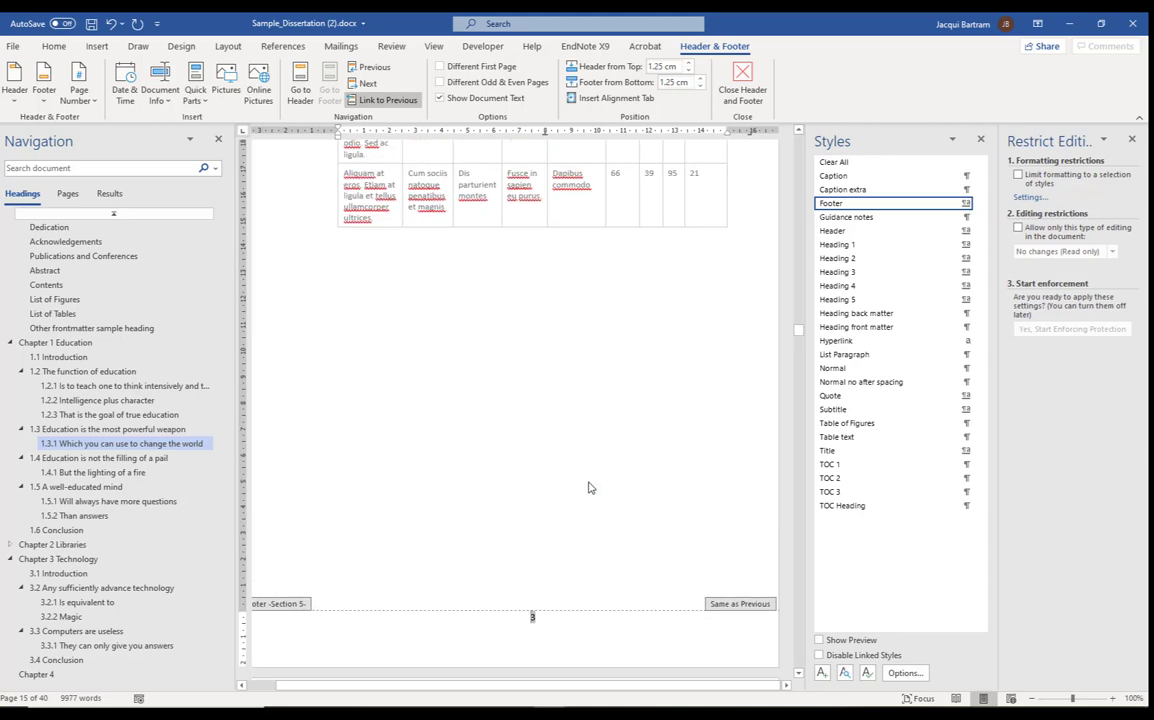
Step: Make the following section's footer continue numbering at 4, then close the footer
scroll(588, 487, "down", 15)
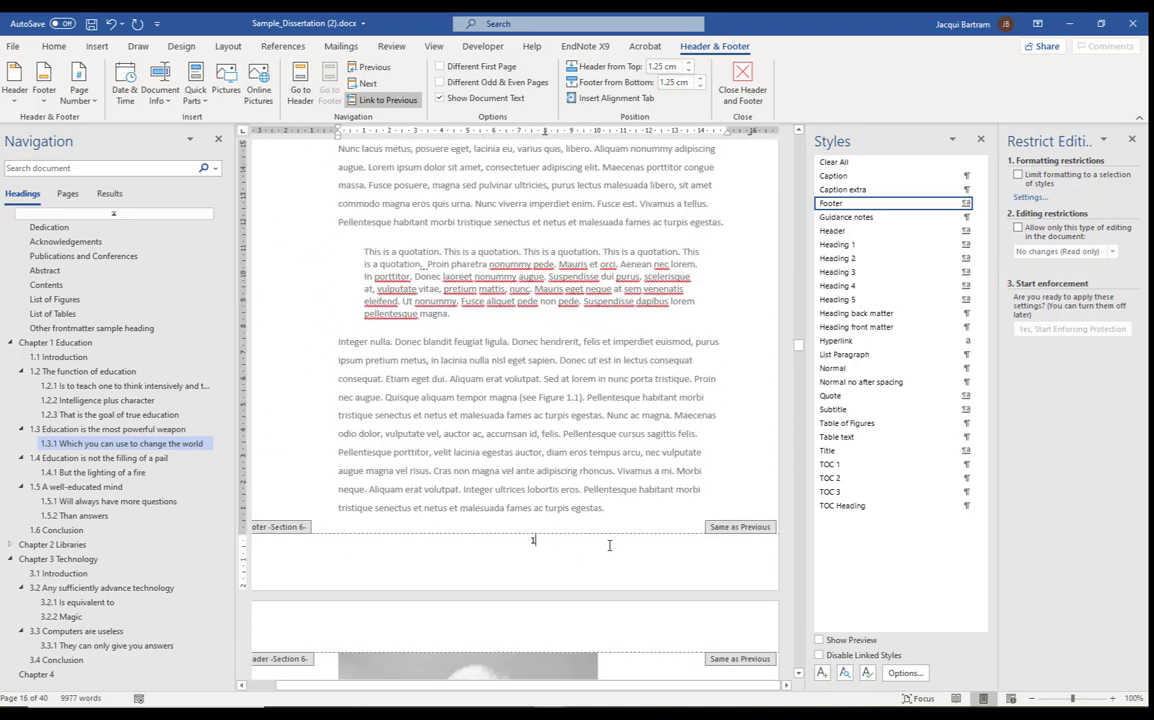
left_click(80, 104)
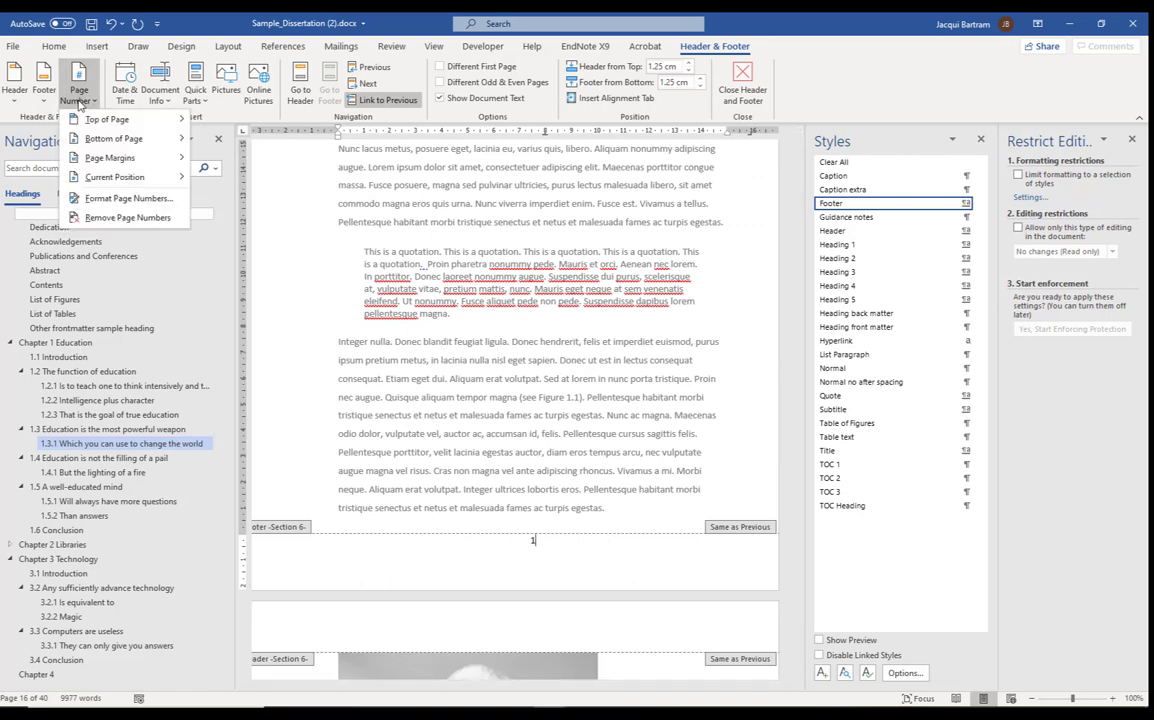
left_click(124, 199)
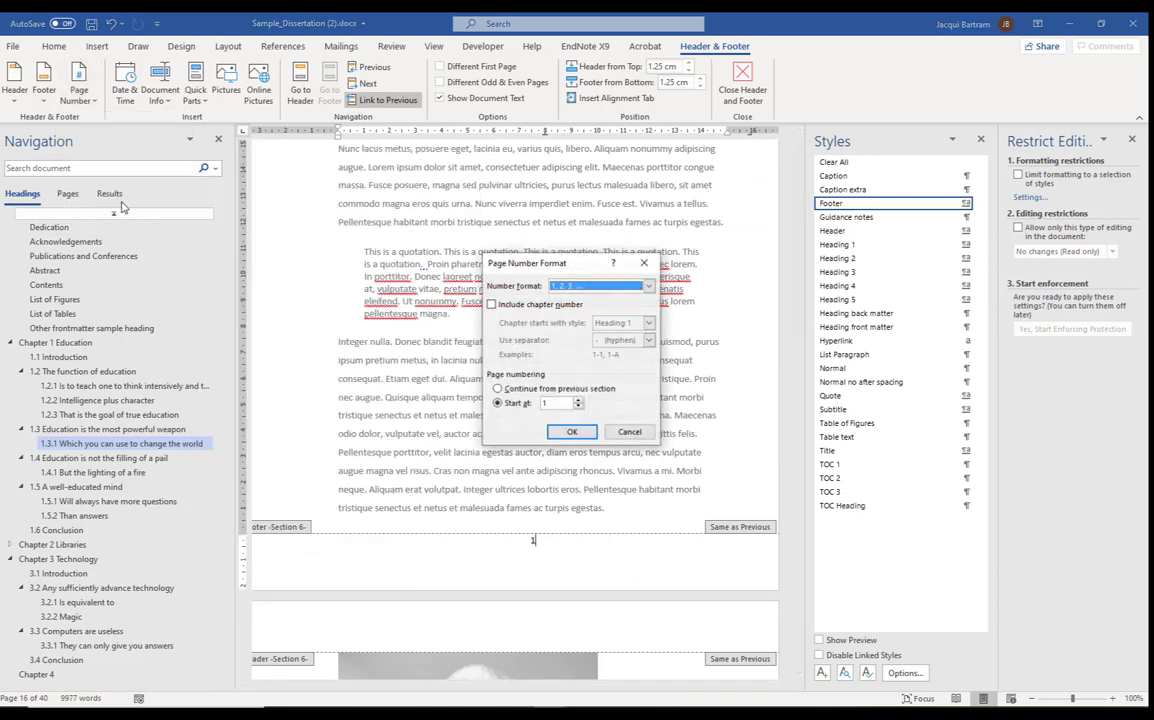
left_click(550, 389)
left_click(573, 432)
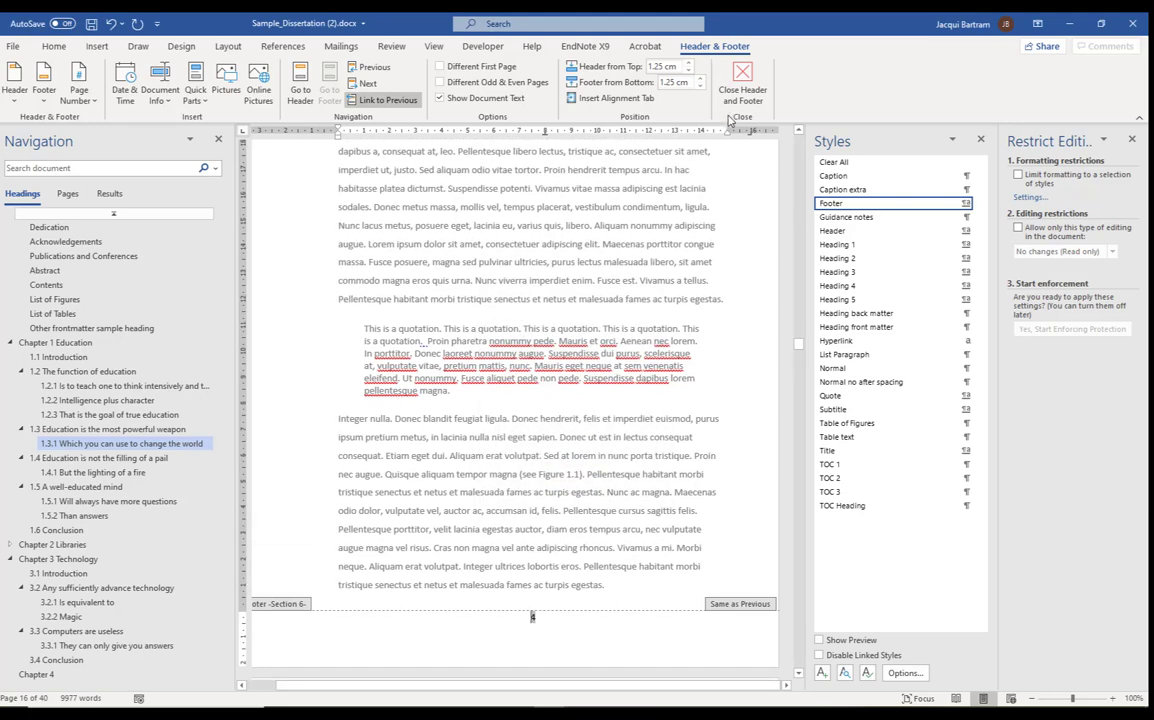
left_click(744, 80)
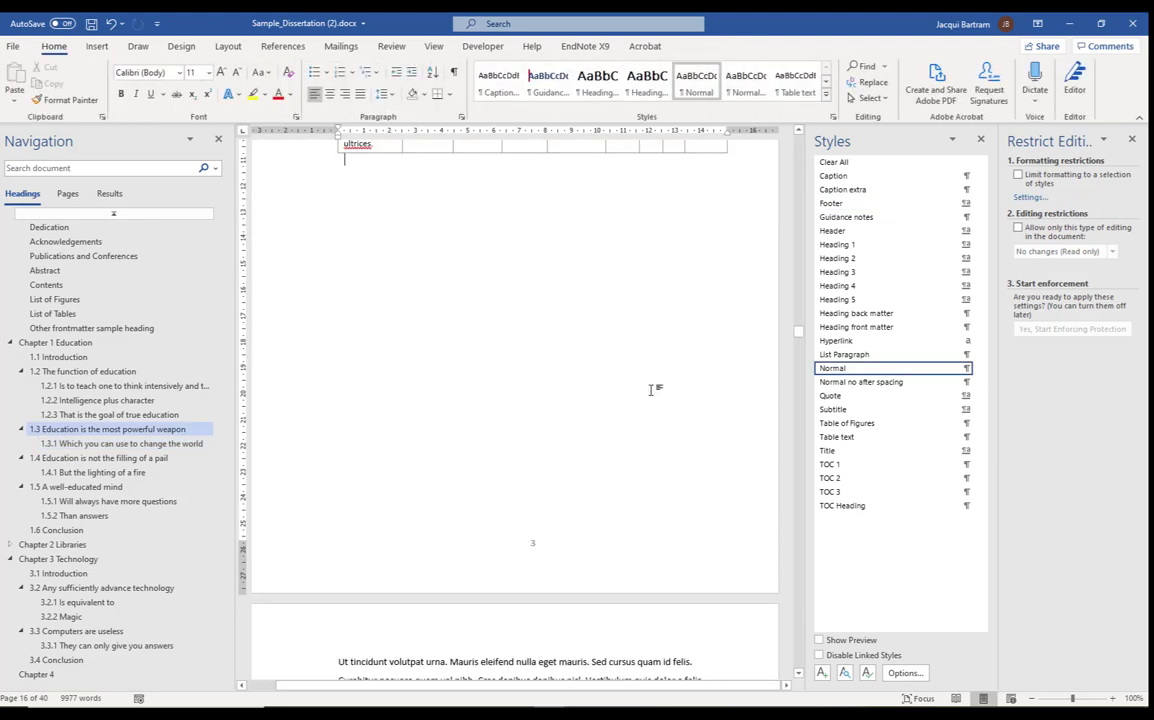
Step: Switch the Table 1.1 section to Landscape orientation
scroll(648, 398, "up", 2)
scroll(648, 398, "up", 6)
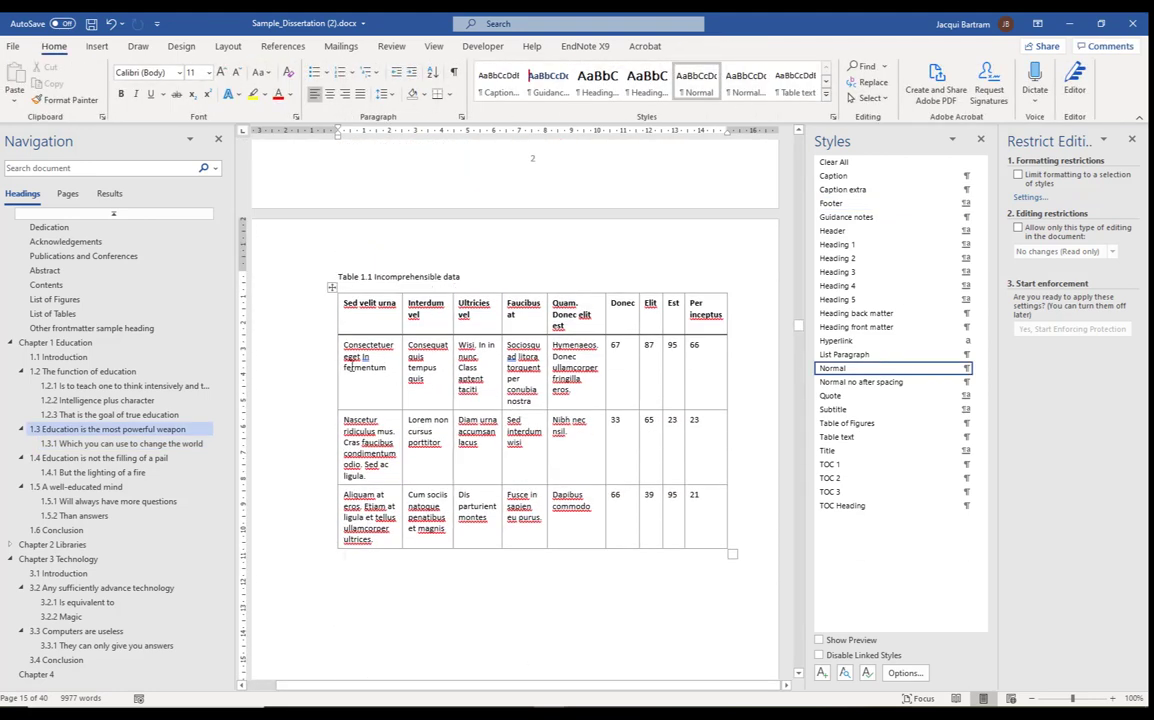
left_click(223, 47)
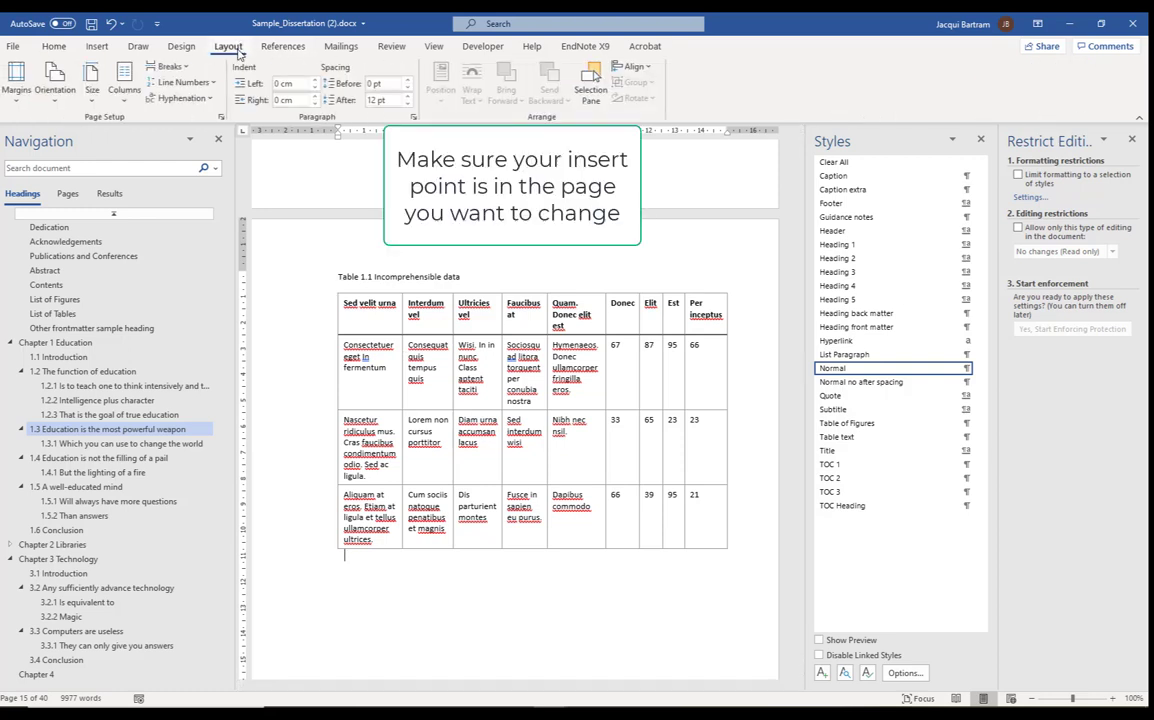
left_click(44, 97)
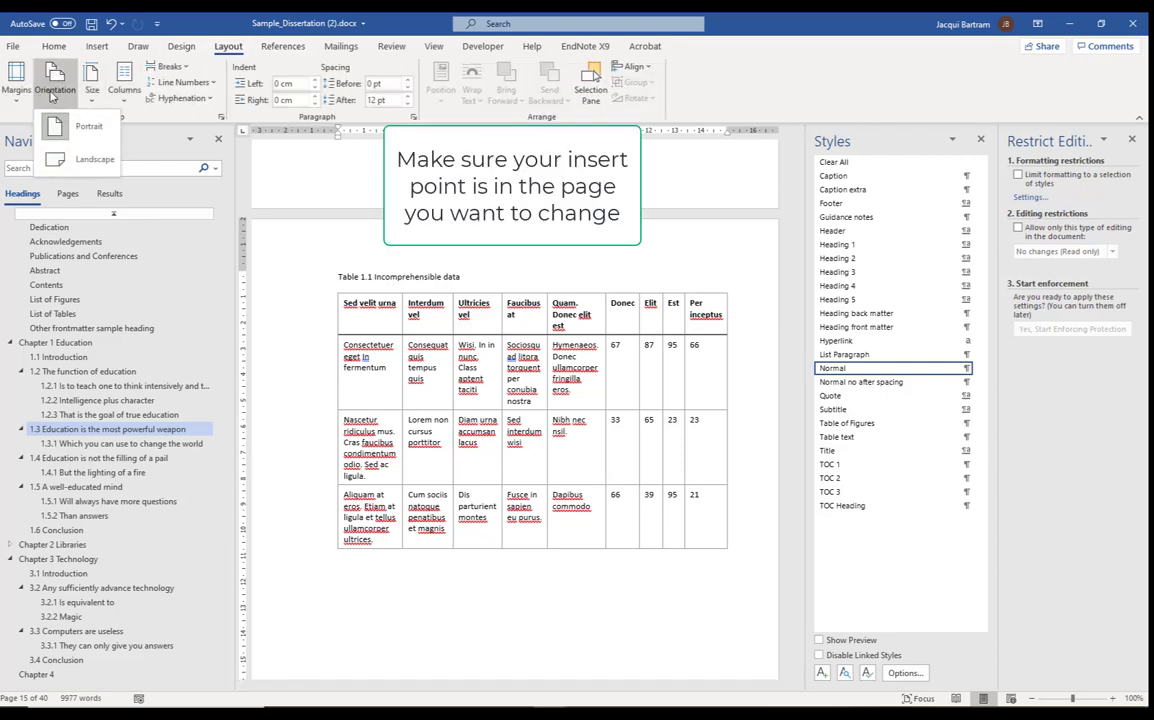
left_click(80, 157)
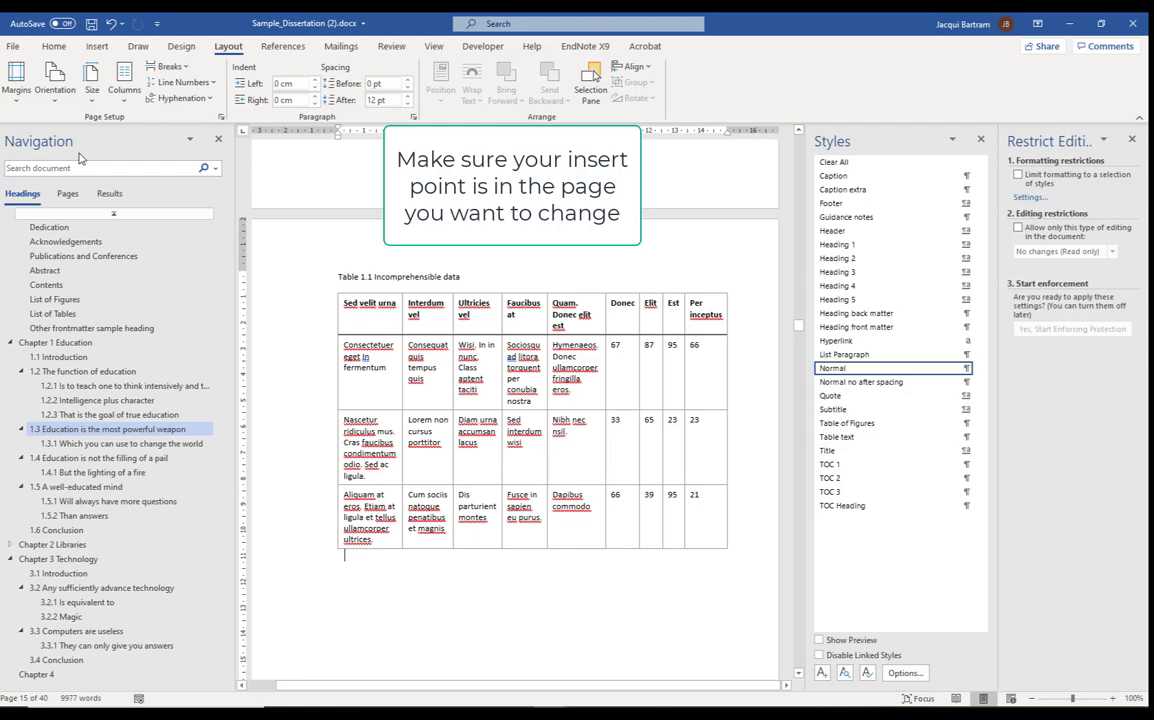
scroll(578, 355, "down", 1)
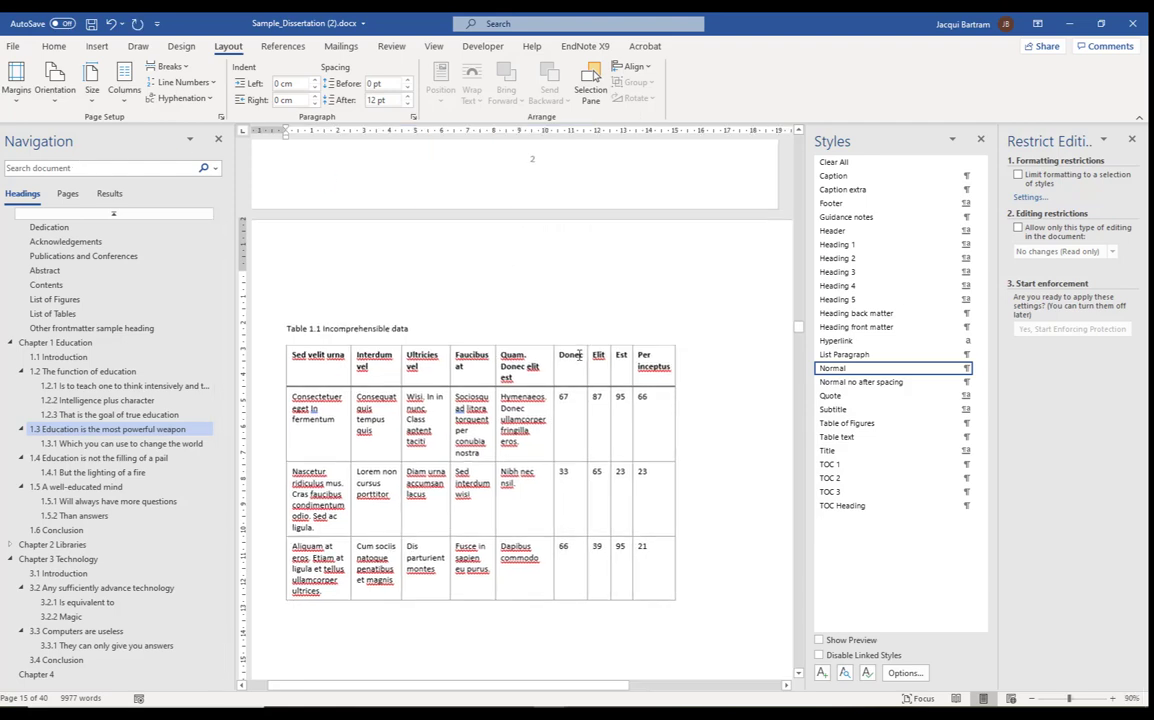
scroll(578, 355, "down", 3)
scroll(578, 355, "down", 3)
scroll(578, 355, "up", 1)
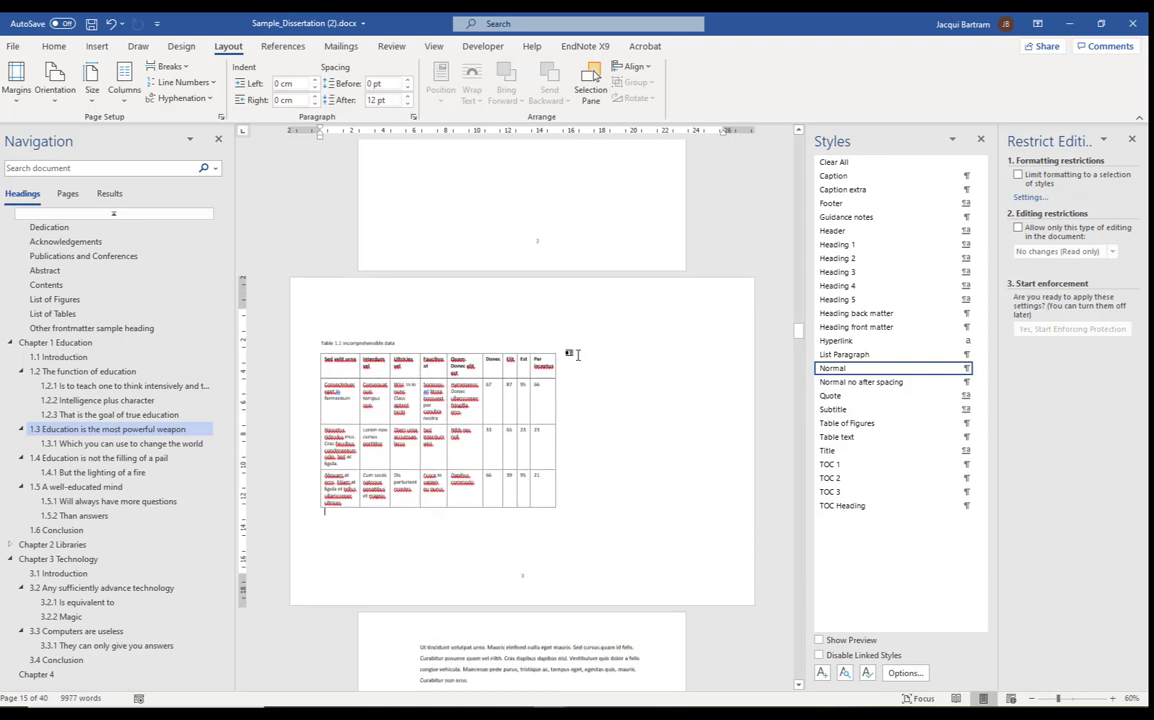